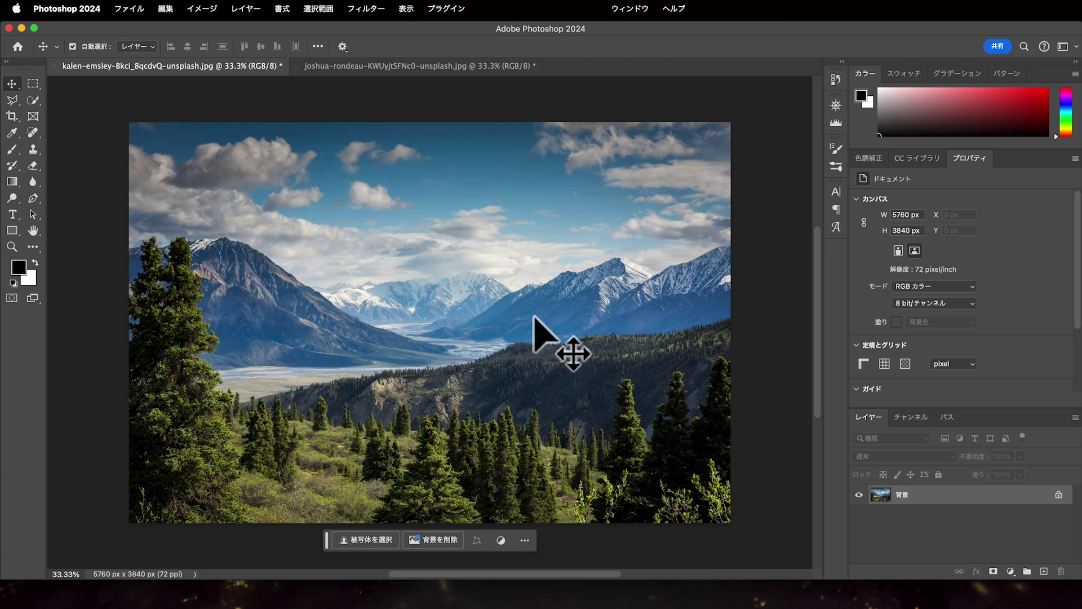
# Step: Glance at the night village photo, then show the mountain photo's RGB histogram (mean 100.05, median 97)
pyautogui.click(465, 72)
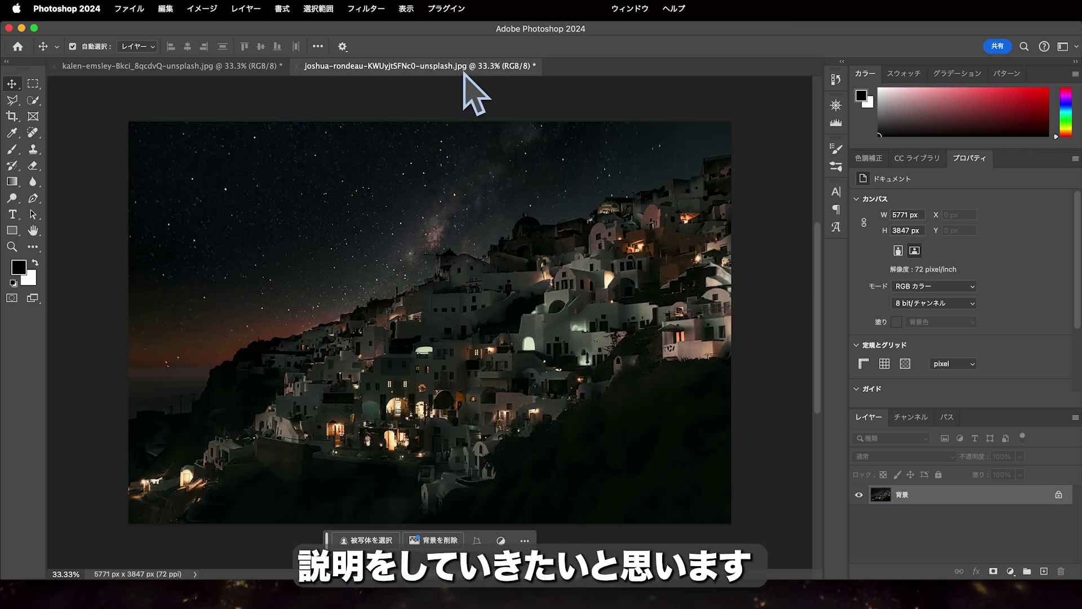
pyautogui.click(201, 71)
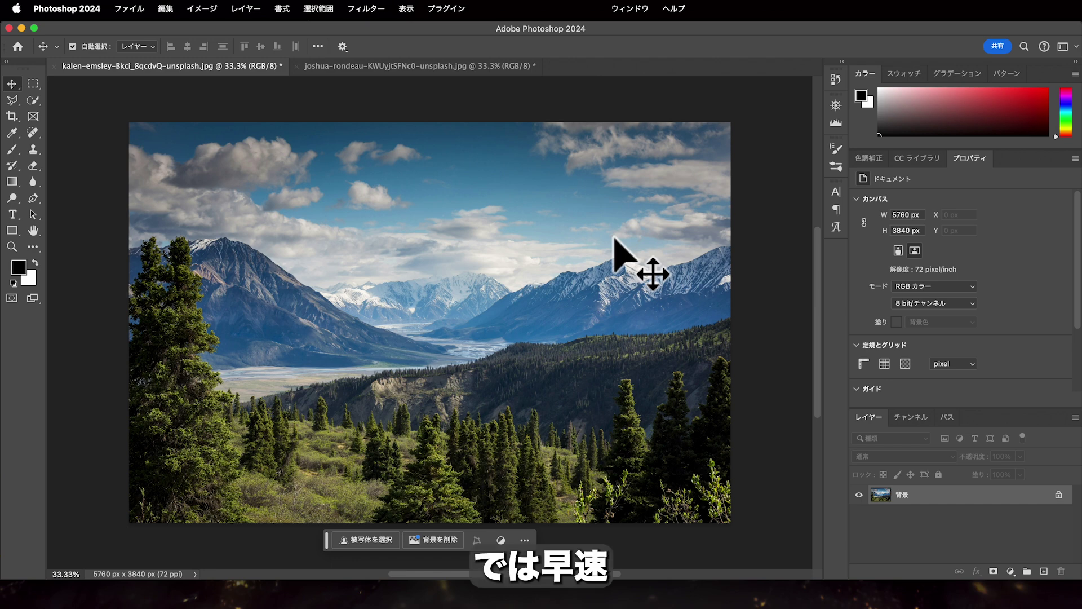
pyautogui.click(640, 9)
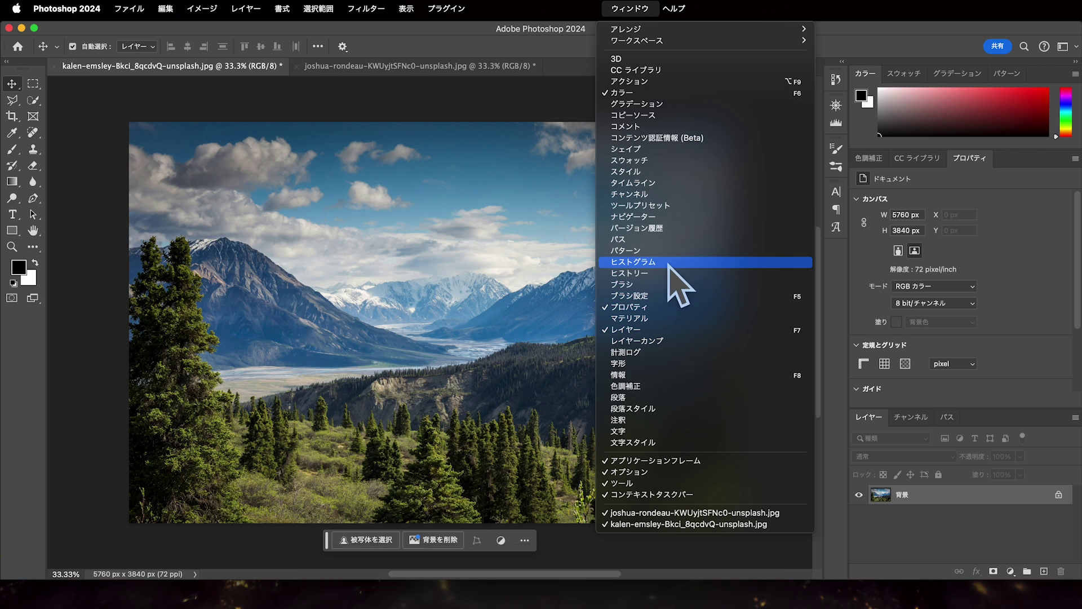
pyautogui.click(668, 263)
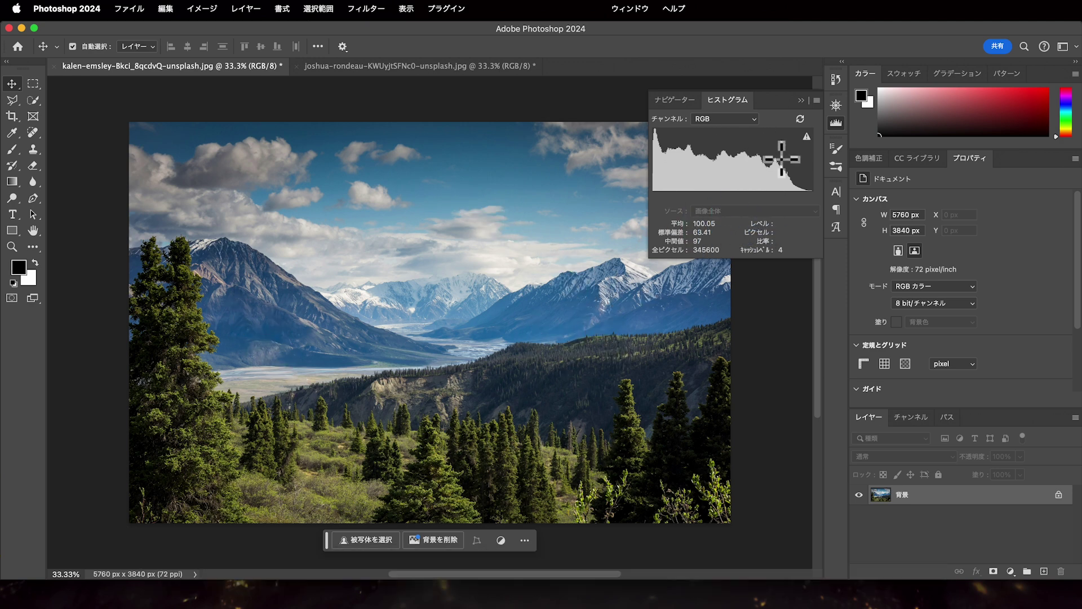
# Step: Compare the night village photo's histogram (mean 27.64, median 18), then close the Histogram panel
pyautogui.click(480, 69)
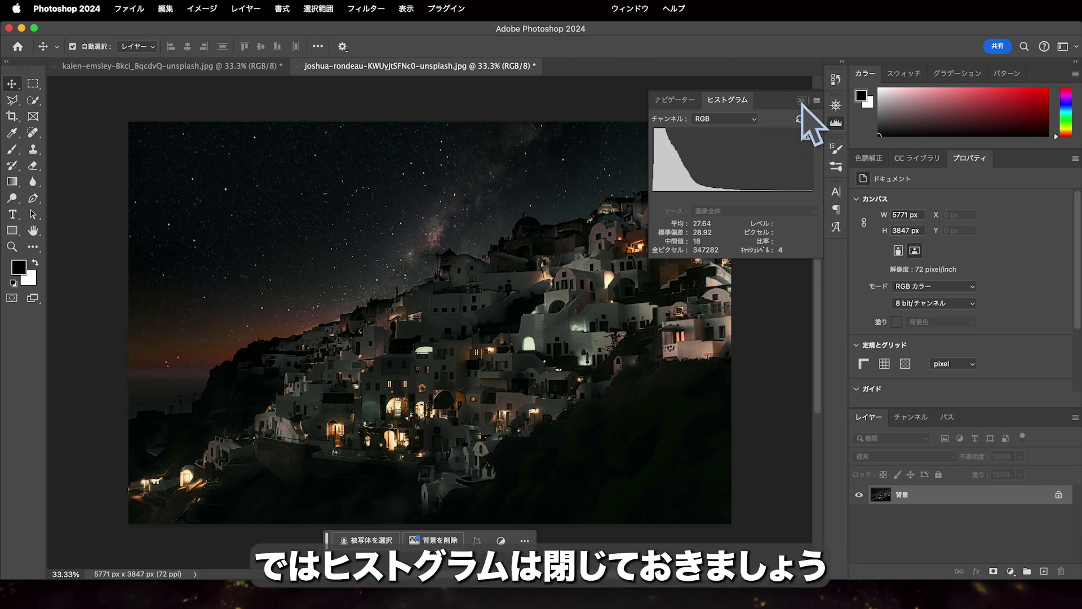
pyautogui.click(801, 101)
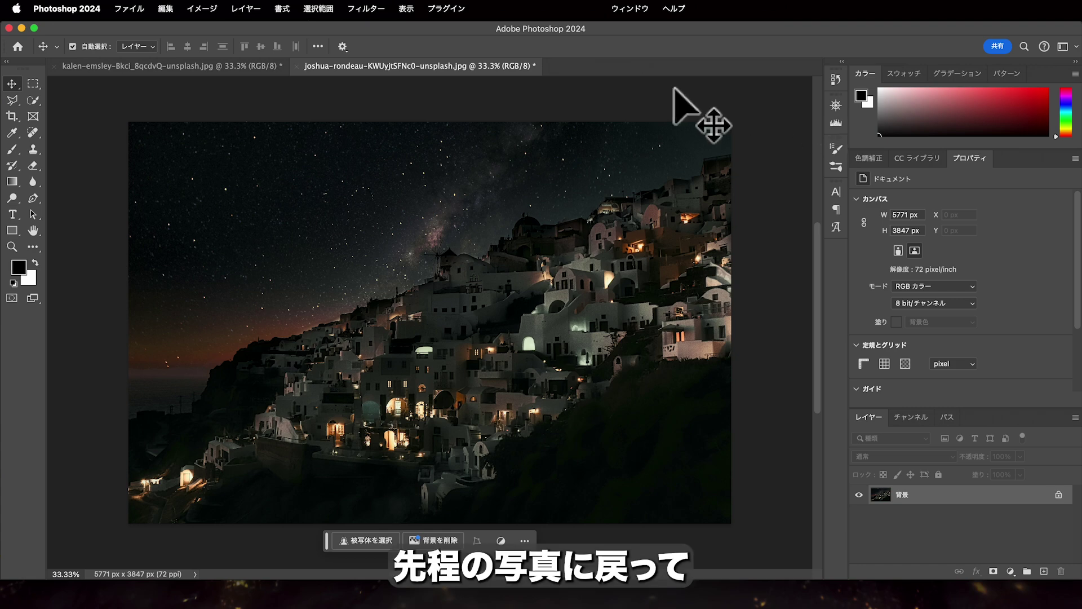
# Step: Add a トーンカーブ 1 Curves adjustment layer on the mountain landscape photo
pyautogui.click(235, 70)
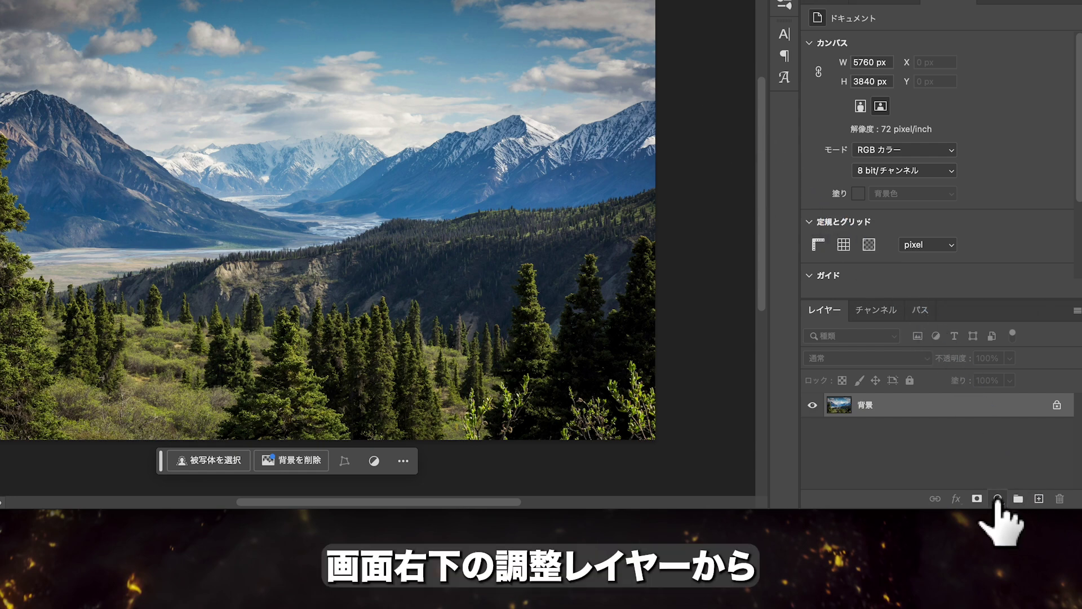
pyautogui.click(998, 500)
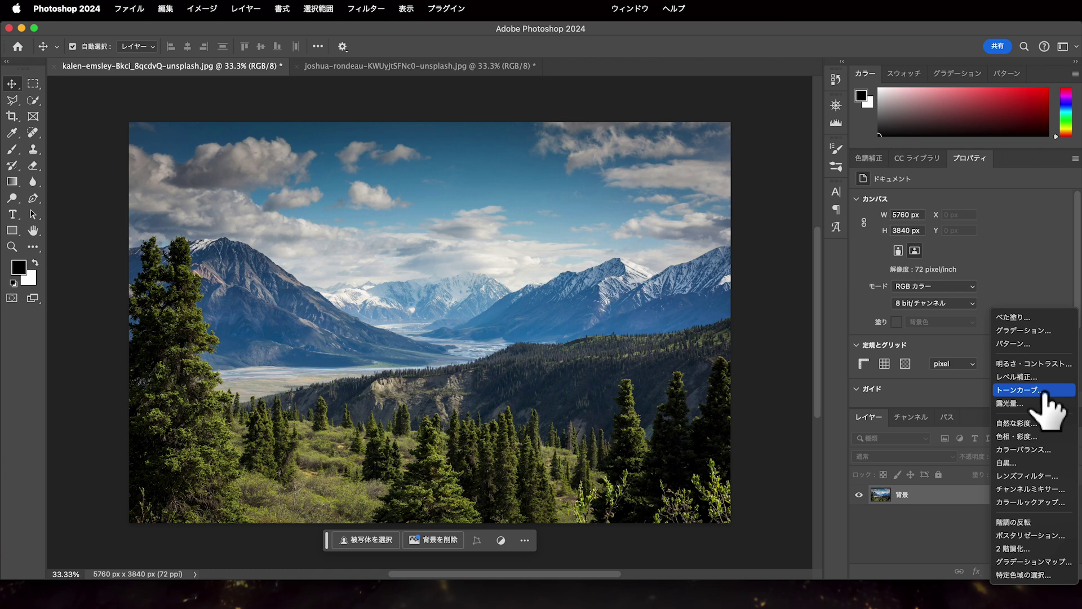
pyautogui.click(1034, 390)
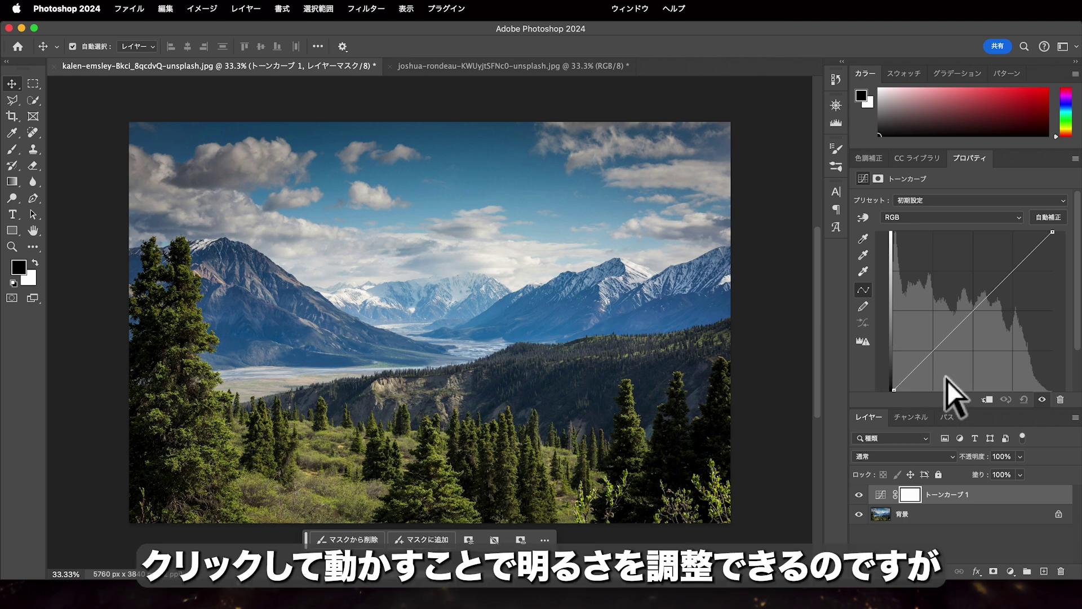
# Step: Add points on the RGB curve and test bending it brighter and darker
pyautogui.moveTo(947, 343)
pyautogui.mouseDown()
pyautogui.moveTo(938, 316)
pyautogui.moveTo(956, 348)
pyautogui.moveTo(937, 328)
pyautogui.mouseUp()
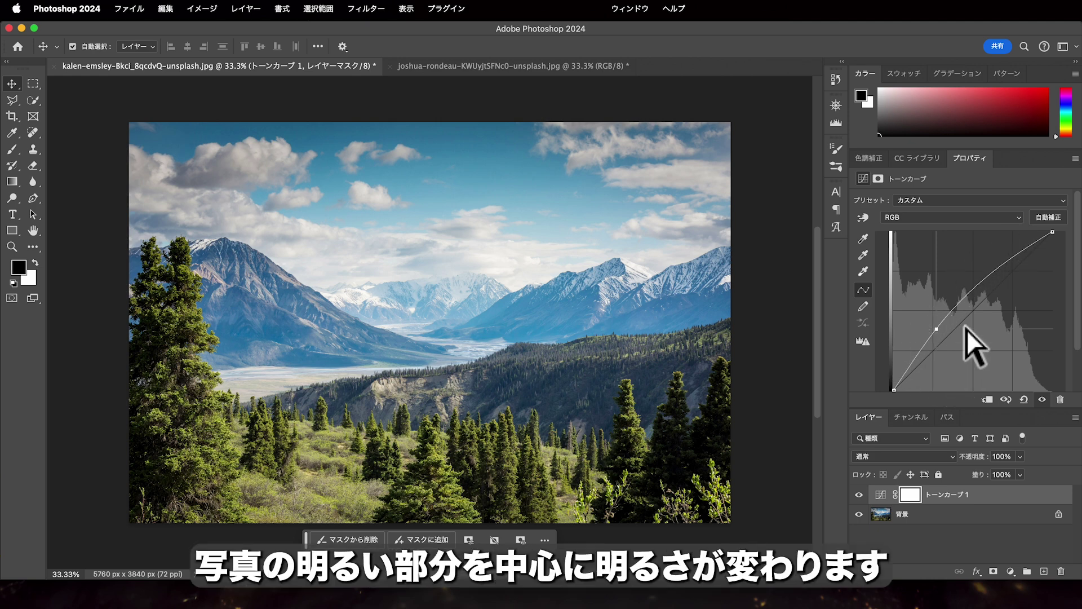
pyautogui.moveTo(971, 291); pyautogui.dragTo(968, 310)
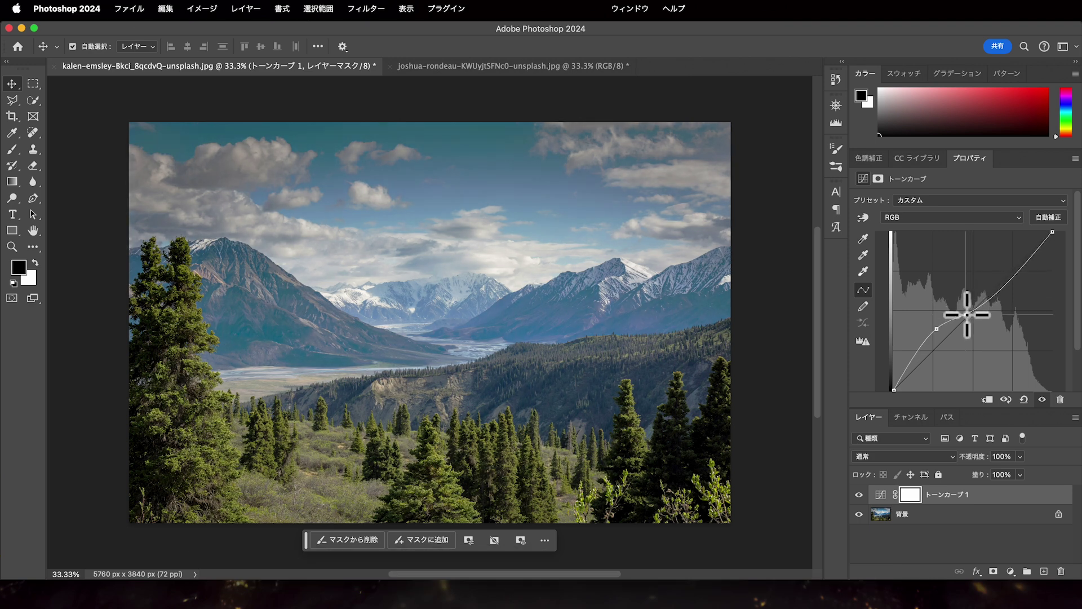
pyautogui.click(914, 346)
pyautogui.moveTo(914, 346); pyautogui.dragTo(940, 333)
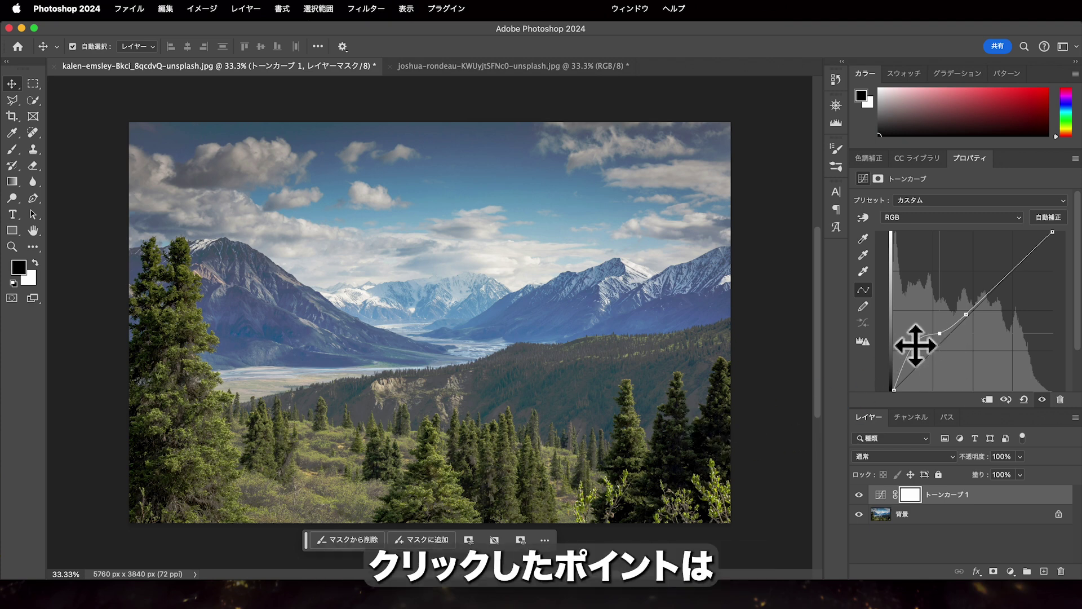
# Step: Drag two unneeded points off the RGB curve graph to delete them
pyautogui.click(915, 345)
pyautogui.moveTo(915, 345); pyautogui.dragTo(808, 385)
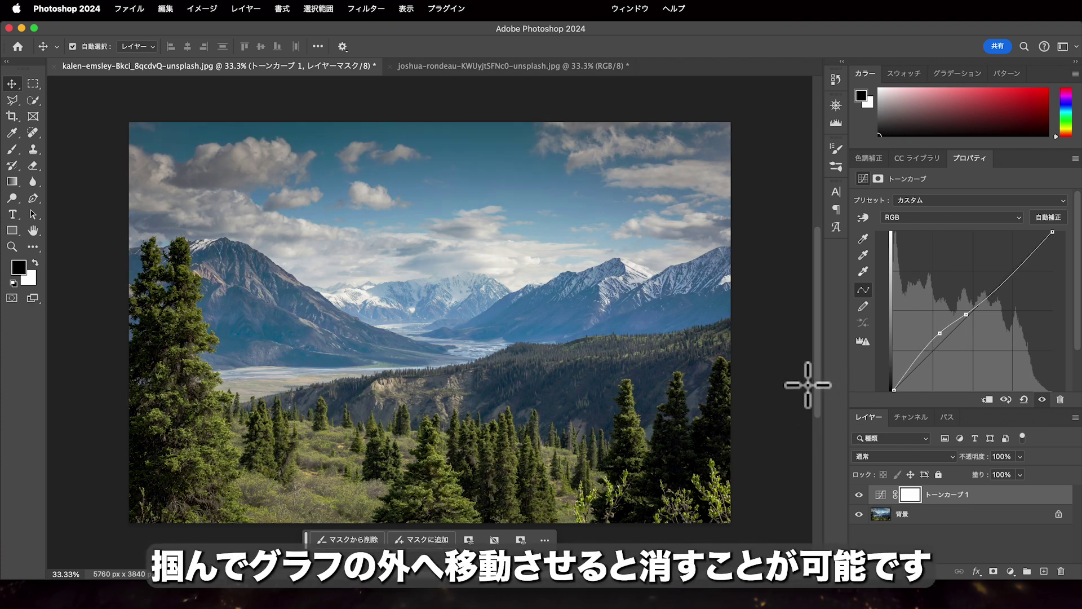
pyautogui.click(938, 336)
pyautogui.moveTo(938, 337); pyautogui.dragTo(829, 402)
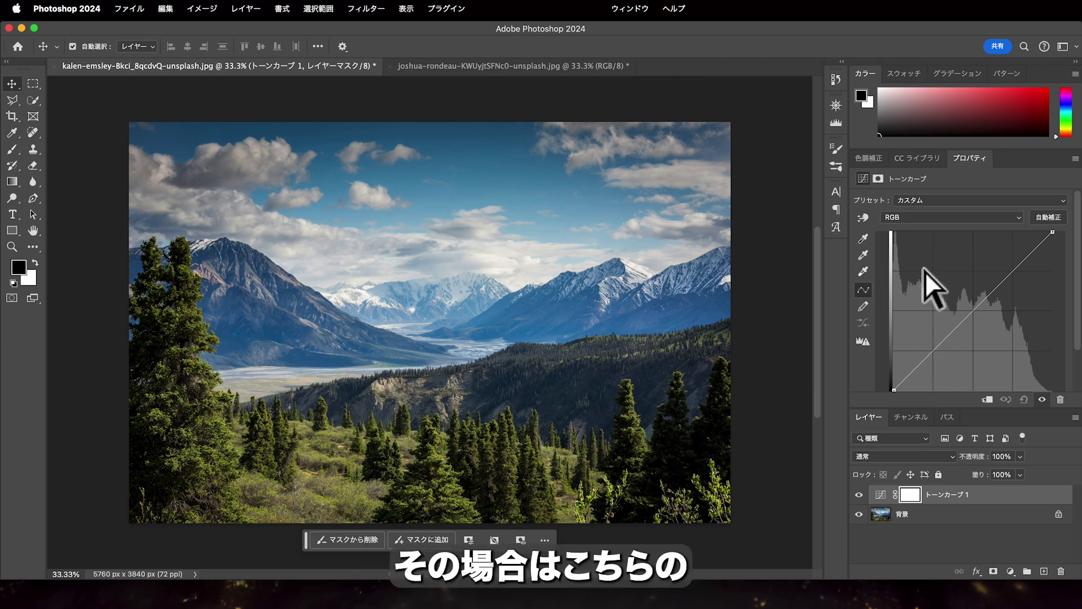
# Step: Straighten the RGB curve by removing its last point, then pick a photo tone with the targeted adjustment tool
pyautogui.click(870, 218)
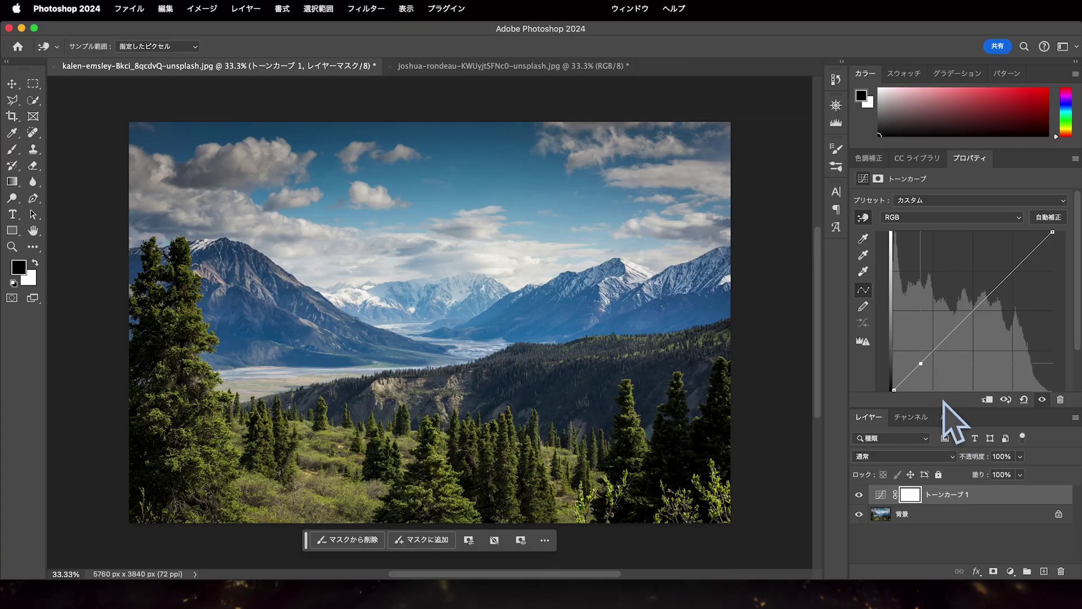
pyautogui.moveTo(922, 364); pyautogui.dragTo(834, 376)
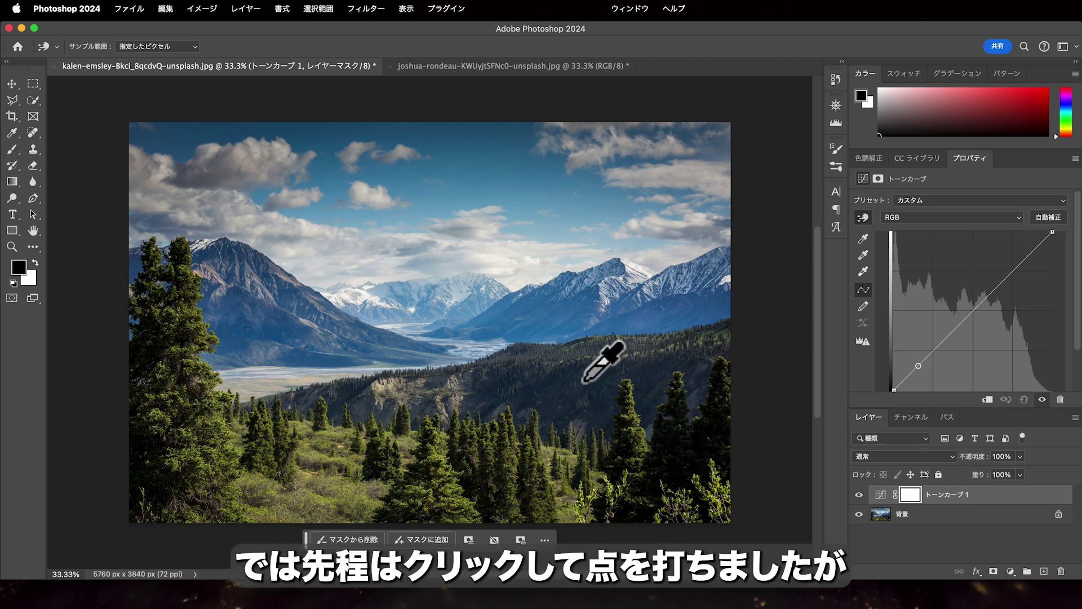
pyautogui.click(584, 381)
# Step: Raise the curve at the picked tone to brighten the photo's darker tones, then fine-tune it
pyautogui.moveTo(598, 376)
pyautogui.mouseDown()
pyautogui.moveTo(600, 360)
pyautogui.moveTo(601, 372)
pyautogui.moveTo(593, 363)
pyautogui.mouseUp()
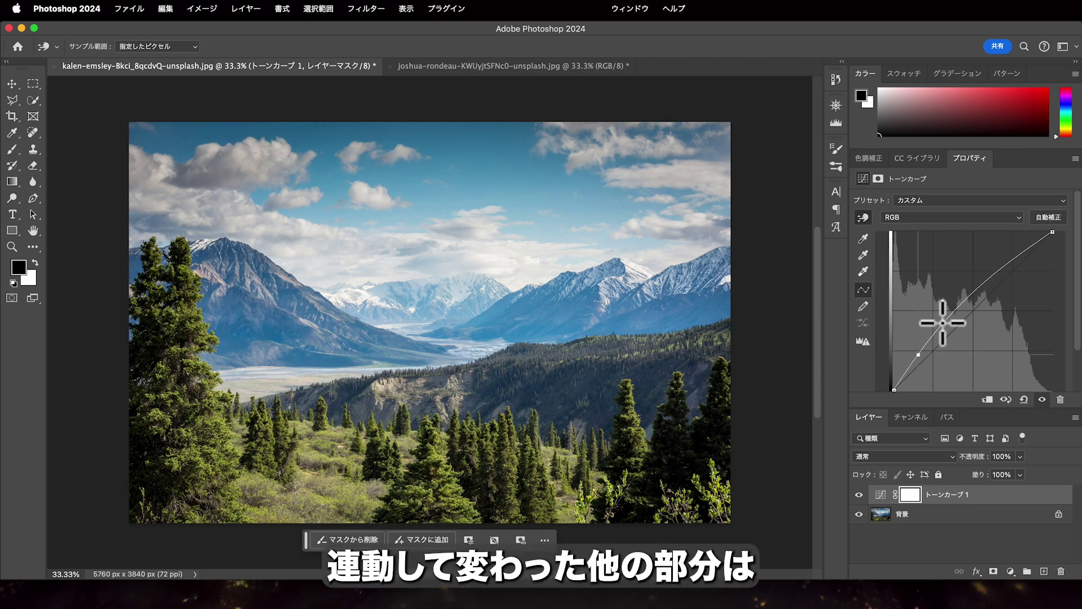
pyautogui.moveTo(944, 321); pyautogui.dragTo(945, 331)
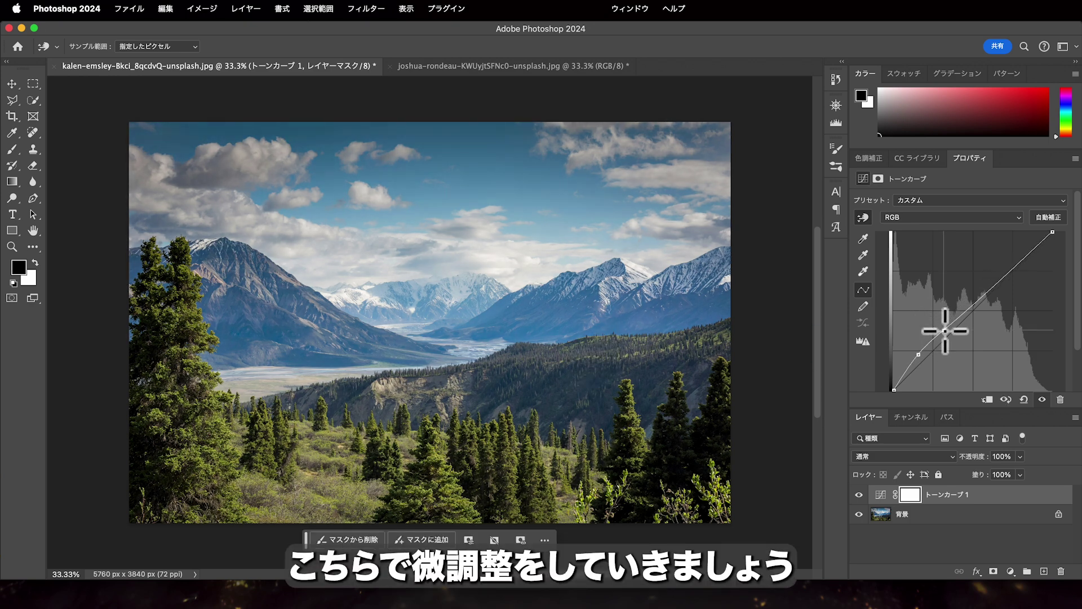
pyautogui.moveTo(945, 332); pyautogui.dragTo(955, 325)
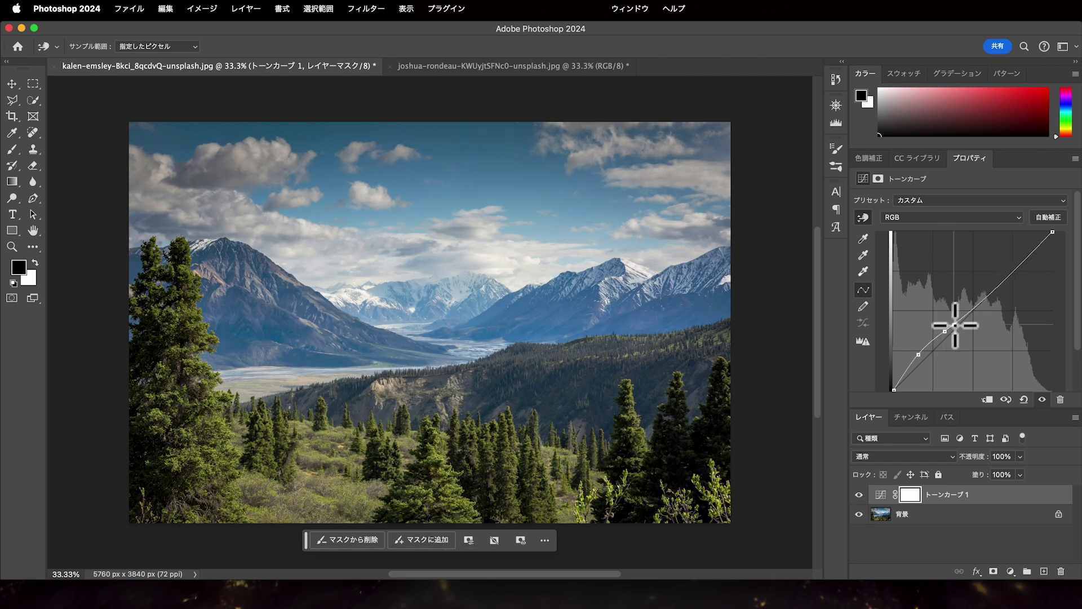
# Step: Toggle the トーンカーブ 1 layer off and on twice to compare before and after
pyautogui.click(859, 494)
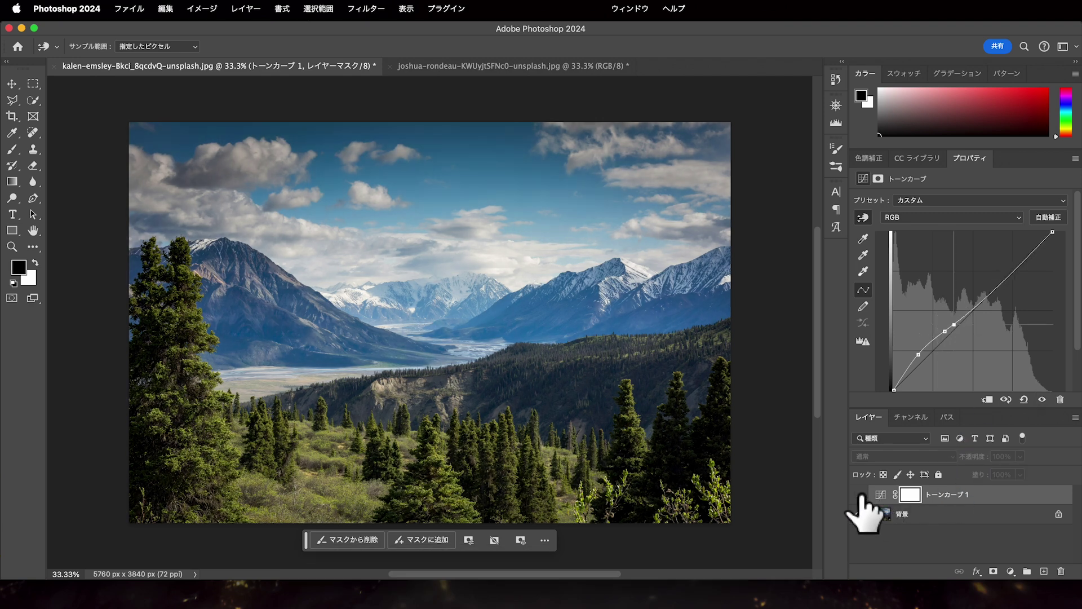
pyautogui.click(859, 494)
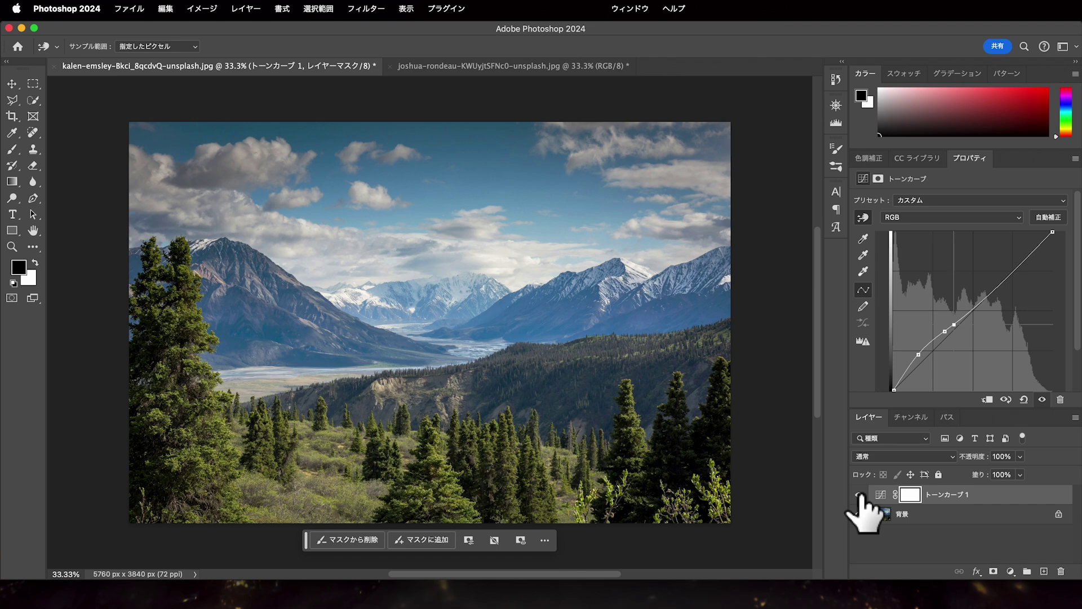
pyautogui.click(859, 495)
pyautogui.click(859, 494)
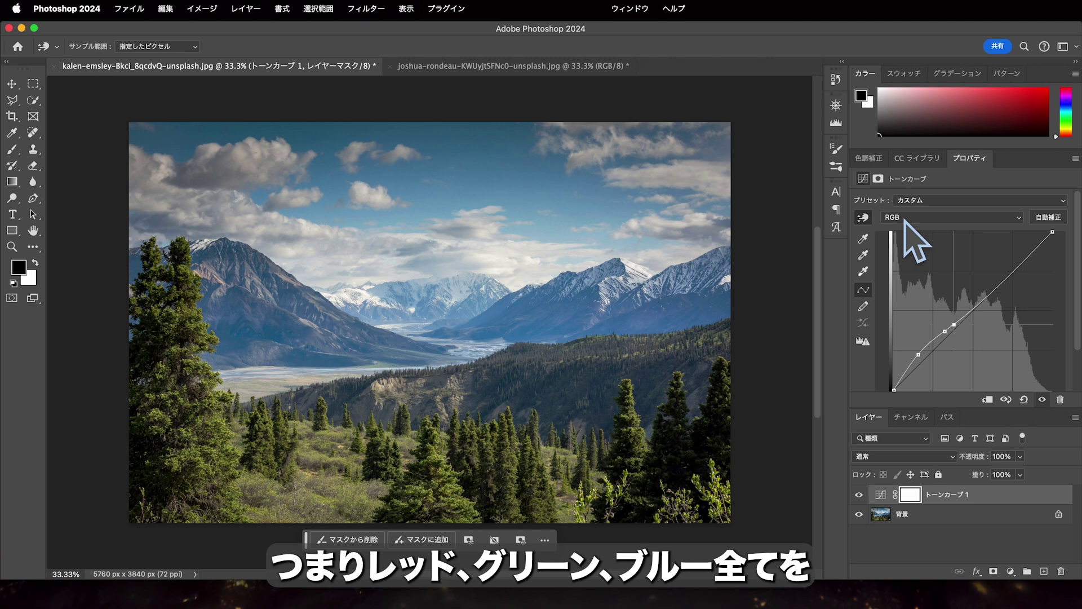
# Step: Switch the トーンカーブ 1 curve to the ブルー (Blue) channel
pyautogui.click(1020, 220)
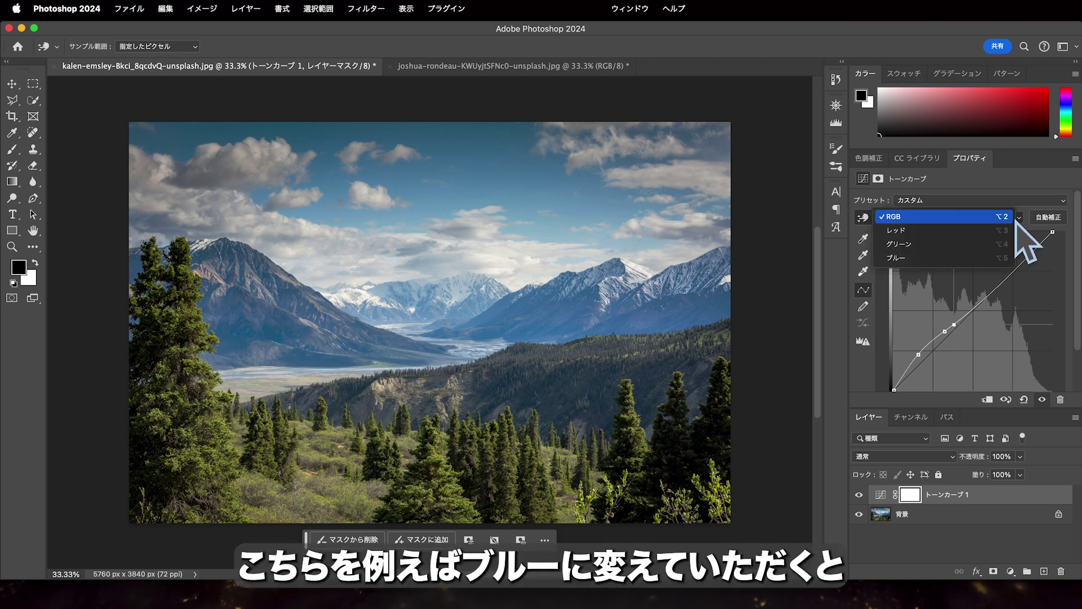
pyautogui.click(938, 261)
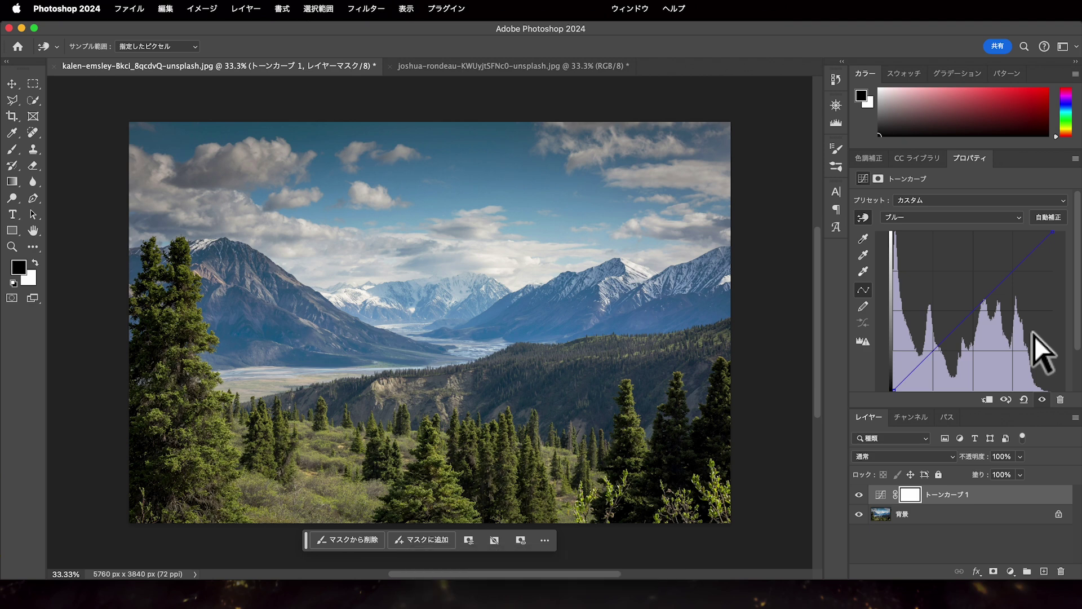
# Step: Add points to the Blue curve for a bluer cast, then toggle the adjustment off and on to compare
pyautogui.moveTo(1021, 263)
pyautogui.mouseDown()
pyautogui.moveTo(1014, 242)
pyautogui.moveTo(1029, 277)
pyautogui.moveTo(1017, 255)
pyautogui.mouseUp()
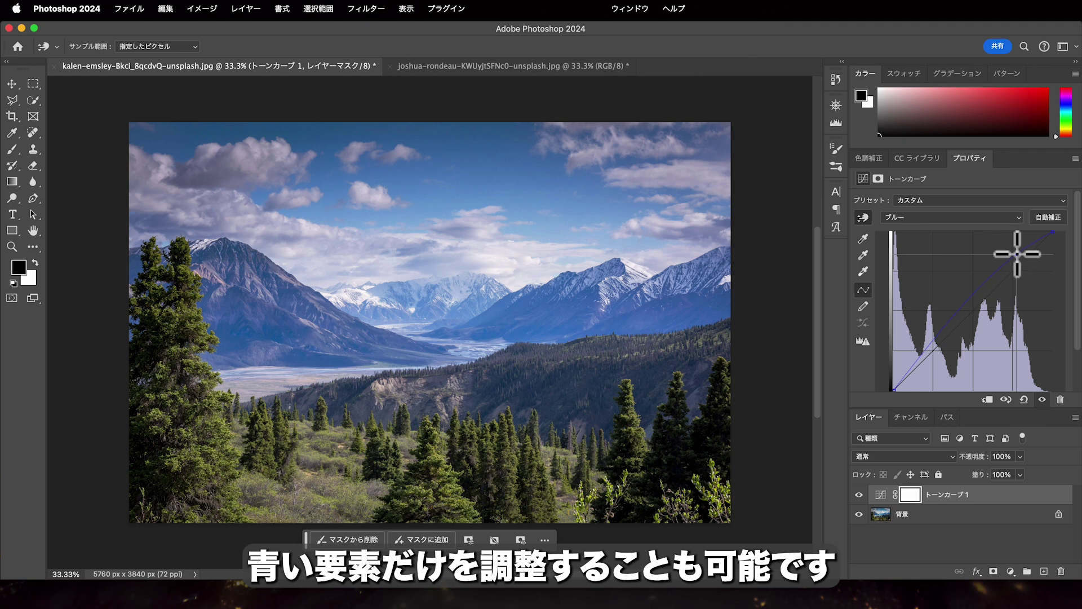
pyautogui.click(954, 336)
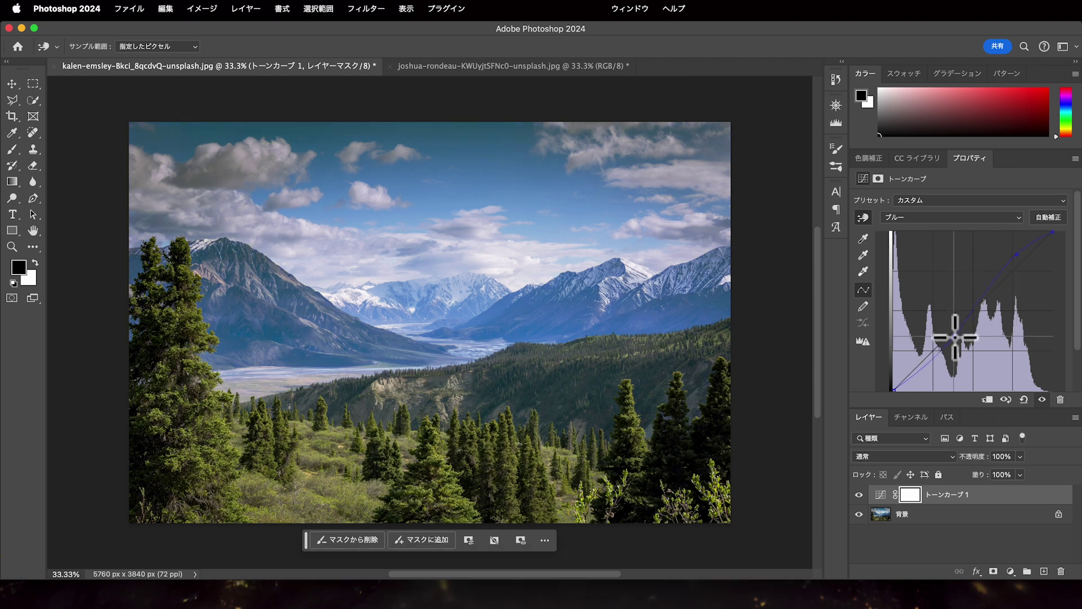
pyautogui.click(860, 495)
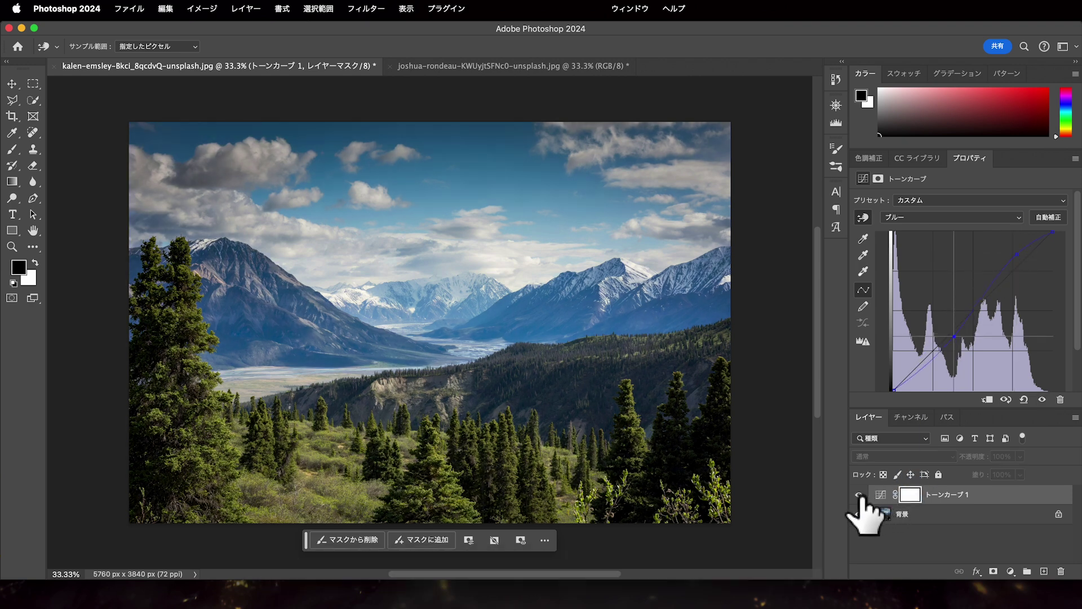
pyautogui.click(859, 495)
pyautogui.click(860, 495)
pyautogui.click(859, 495)
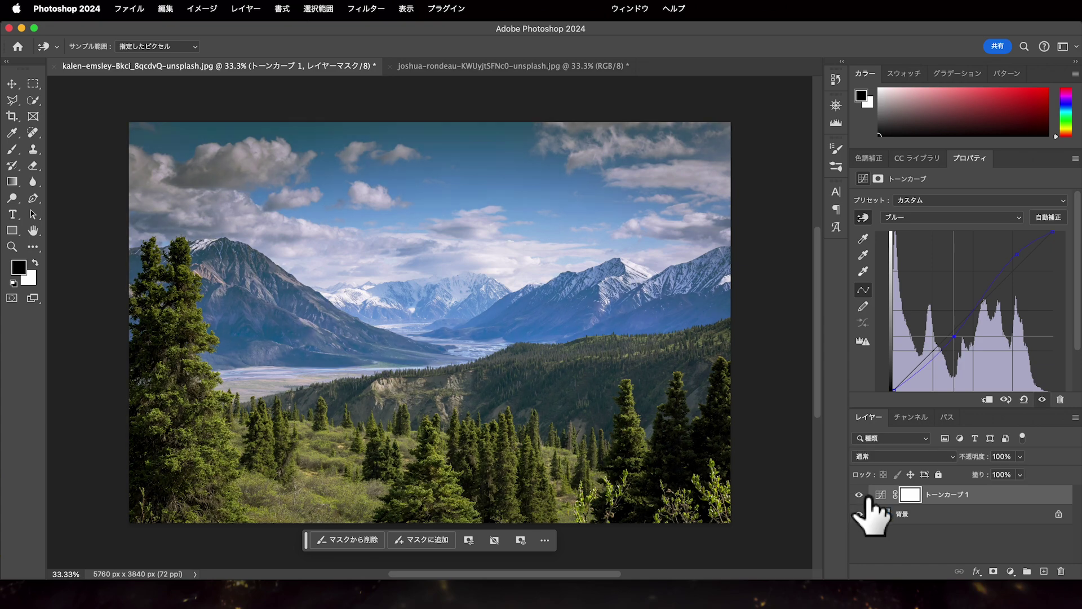